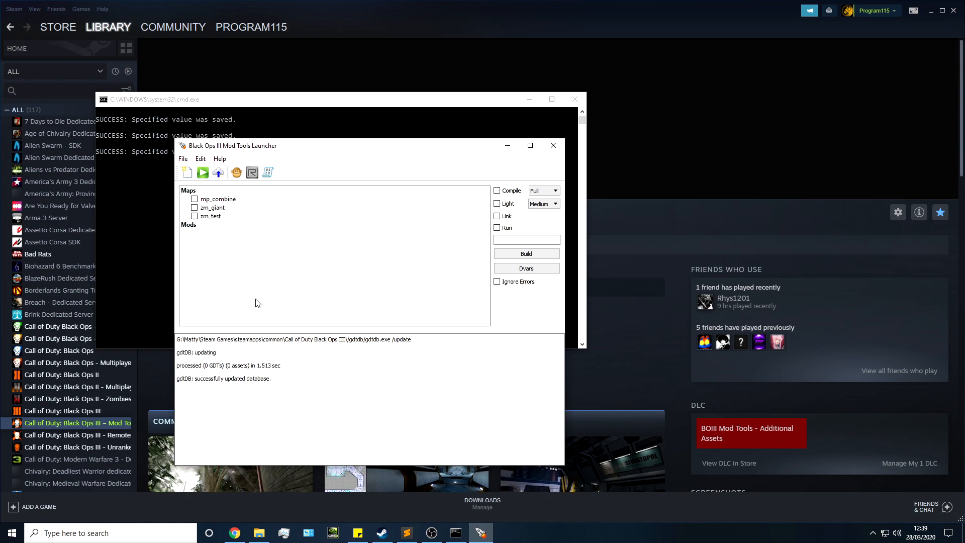
click(183, 159)
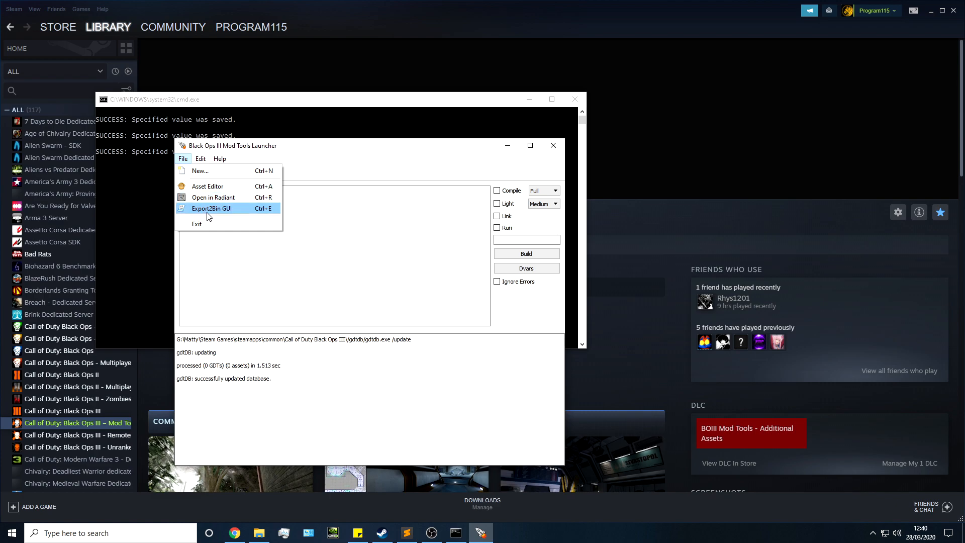
mouse_move(203, 159)
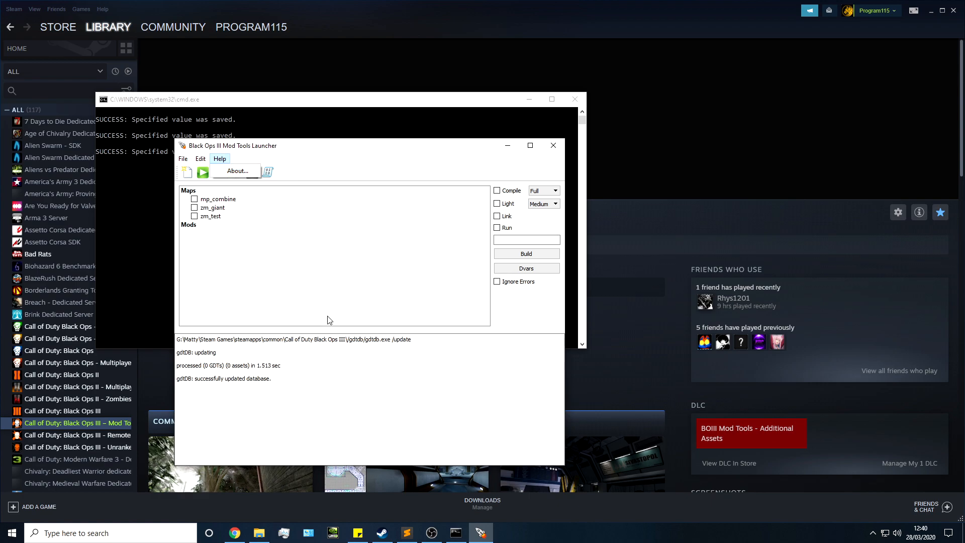
click(313, 306)
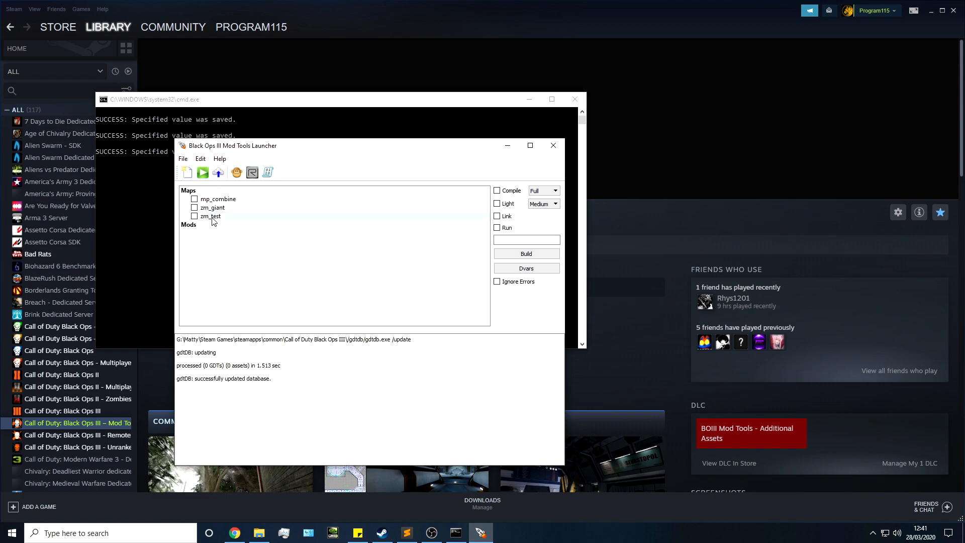
click(219, 199)
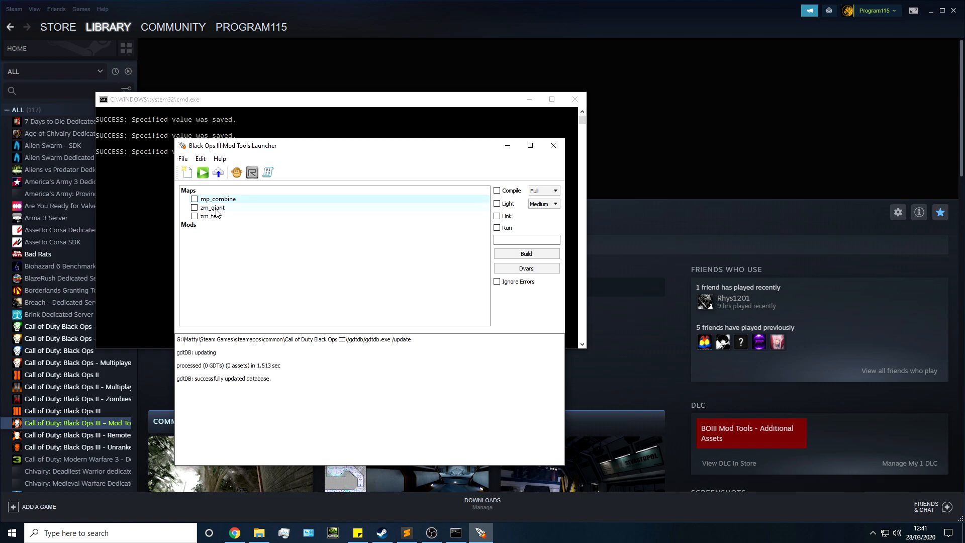
click(216, 210)
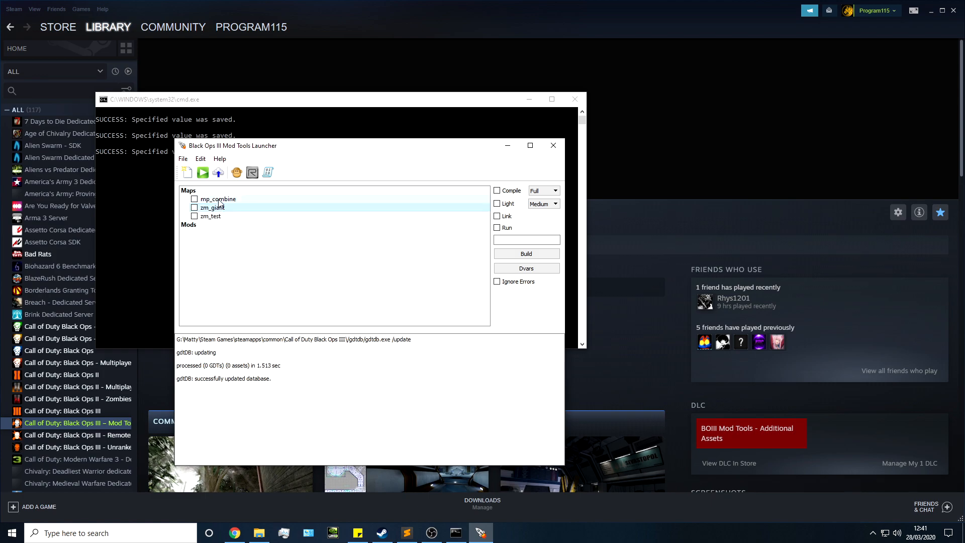
click(210, 218)
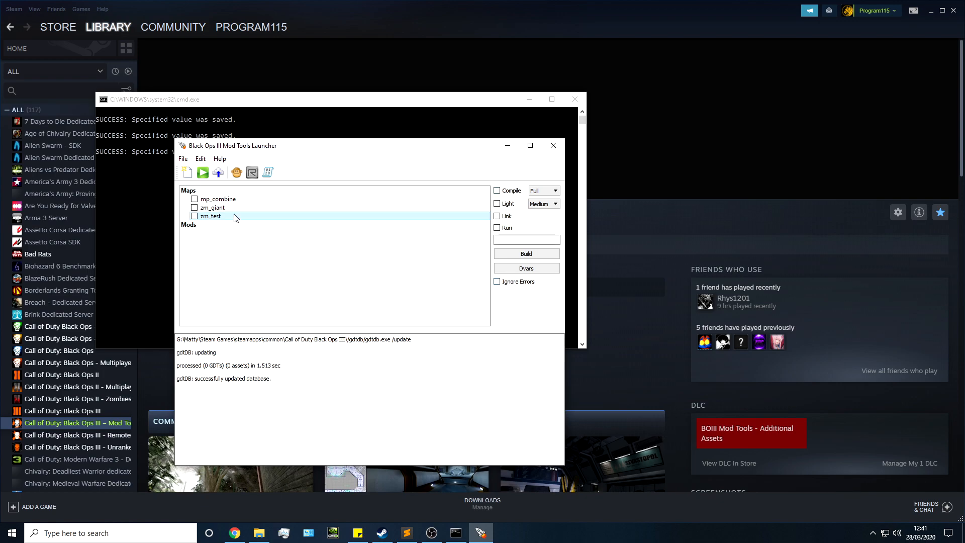
Create a new map named zm_ritual from the ZM Mod Level template and acknowledge the created files.
click(186, 173)
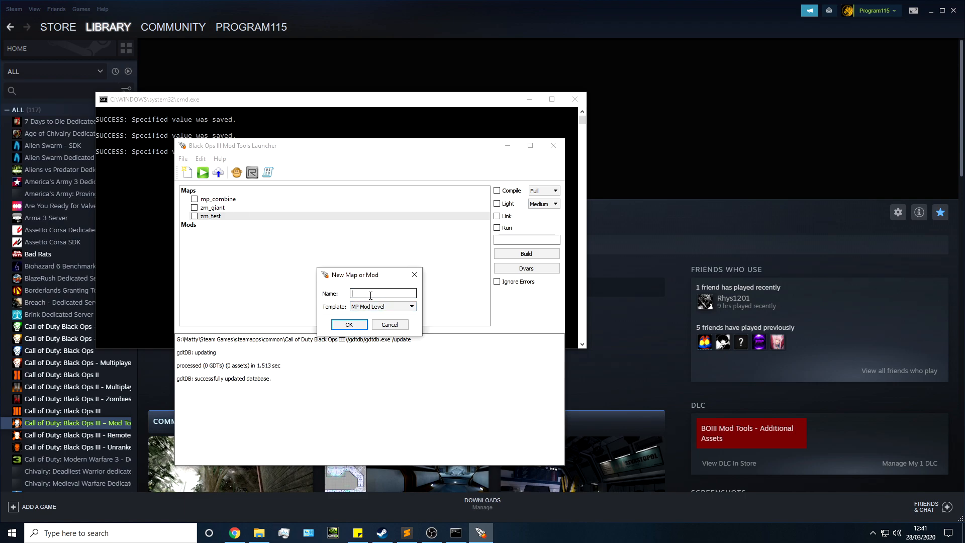
text(zm_r)
text(itual)
click(387, 306)
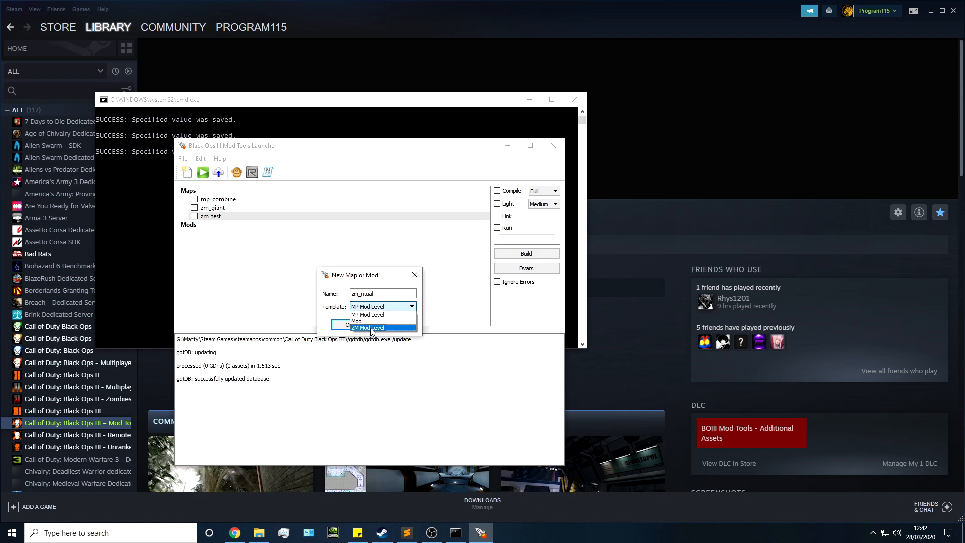
click(369, 328)
click(361, 293)
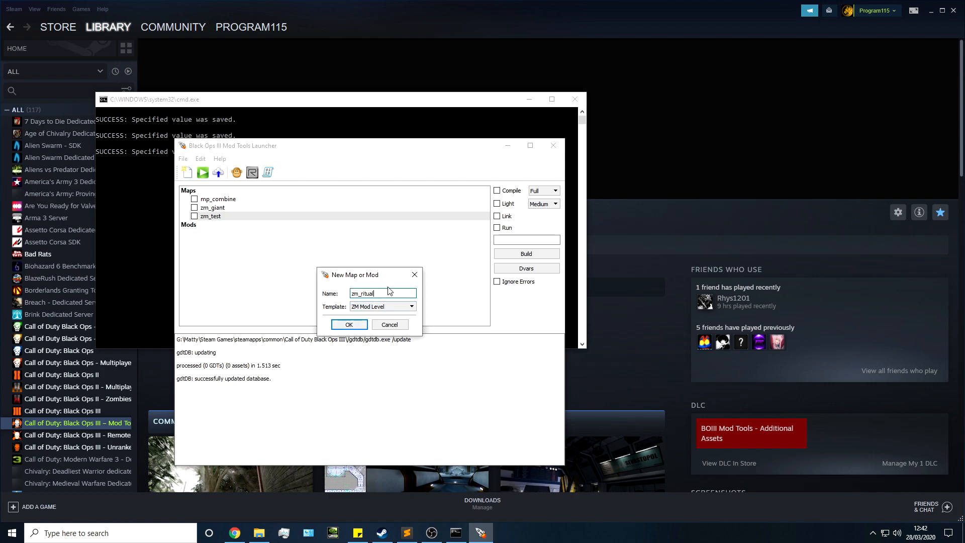
click(350, 324)
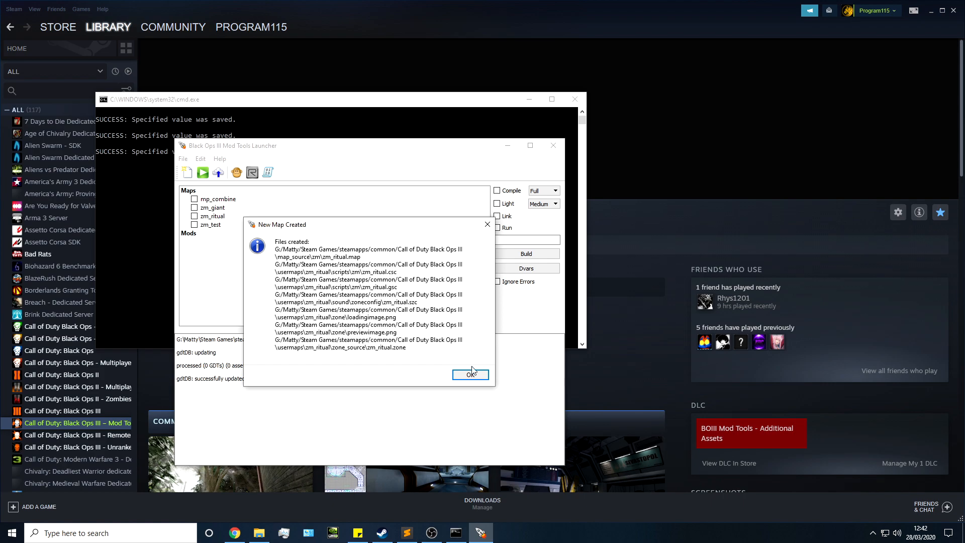
click(471, 375)
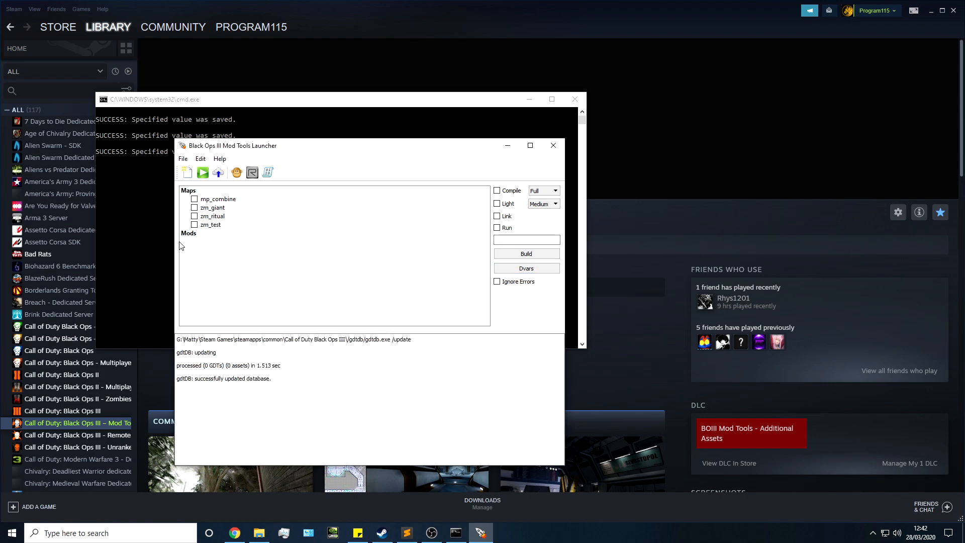
Mark the zm_ritual map for building and enable its Compile stage in Full mode.
click(209, 218)
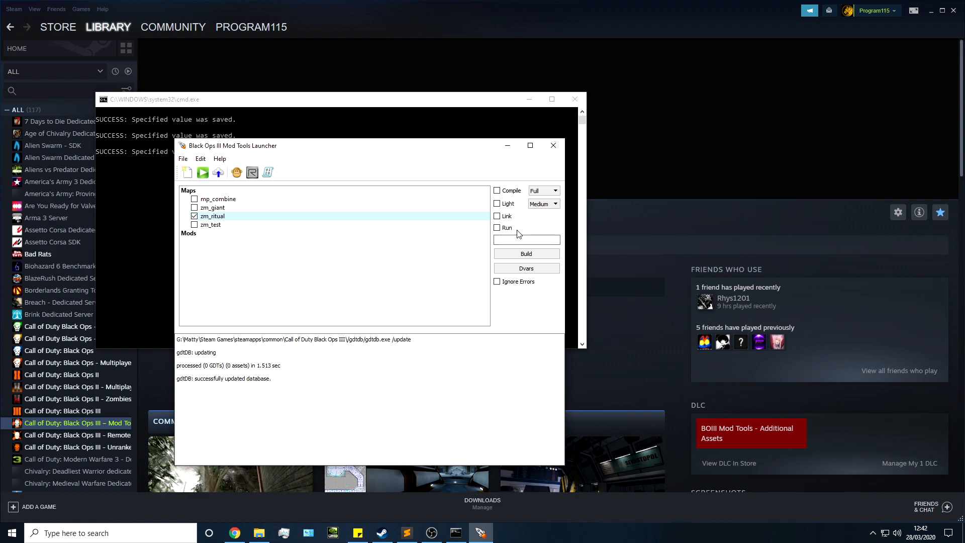
click(499, 191)
click(539, 193)
click(538, 201)
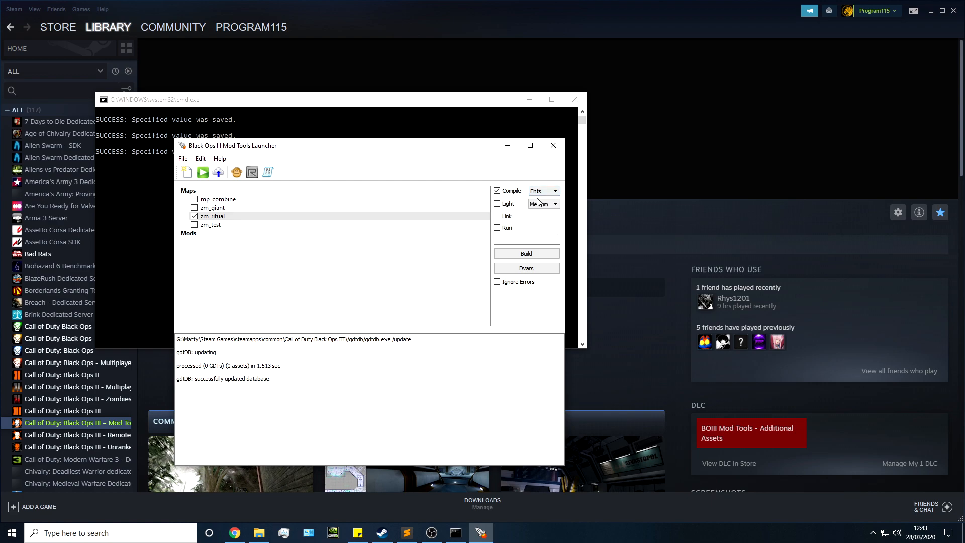
click(541, 191)
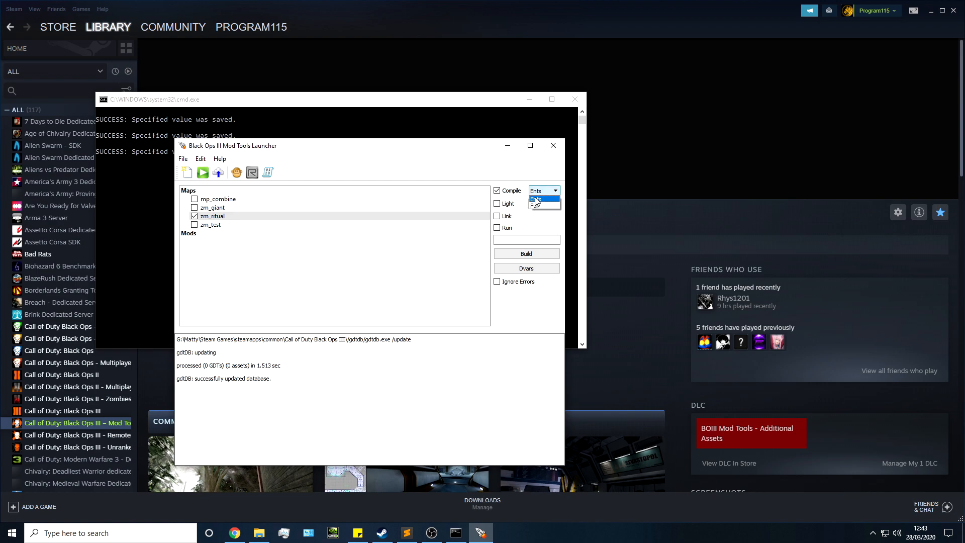
click(536, 206)
Enable the Light stage for the zm_ritual build with Medium quality.
click(497, 203)
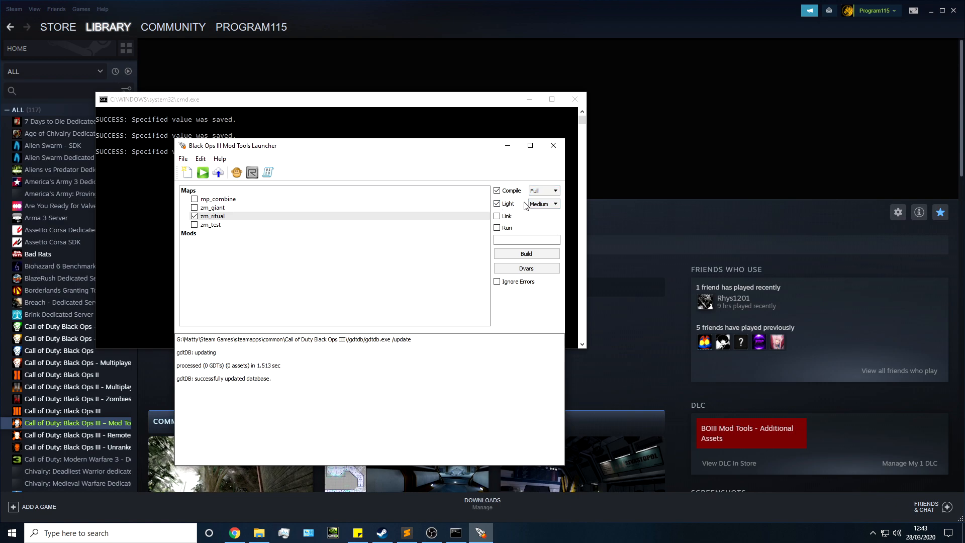
click(542, 204)
click(548, 203)
click(549, 205)
click(453, 261)
Set the zm_ritual build to Link only, with the Compile and Light stages turned off.
click(505, 221)
click(504, 205)
click(505, 193)
click(526, 253)
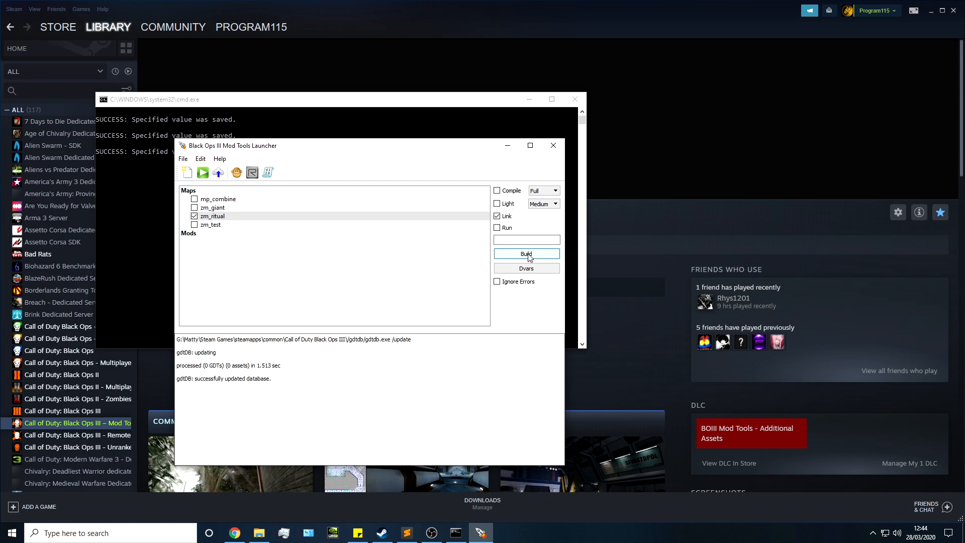
Clear the Compile and Link stages for zm_ritual so that no build stage is enabled.
click(505, 197)
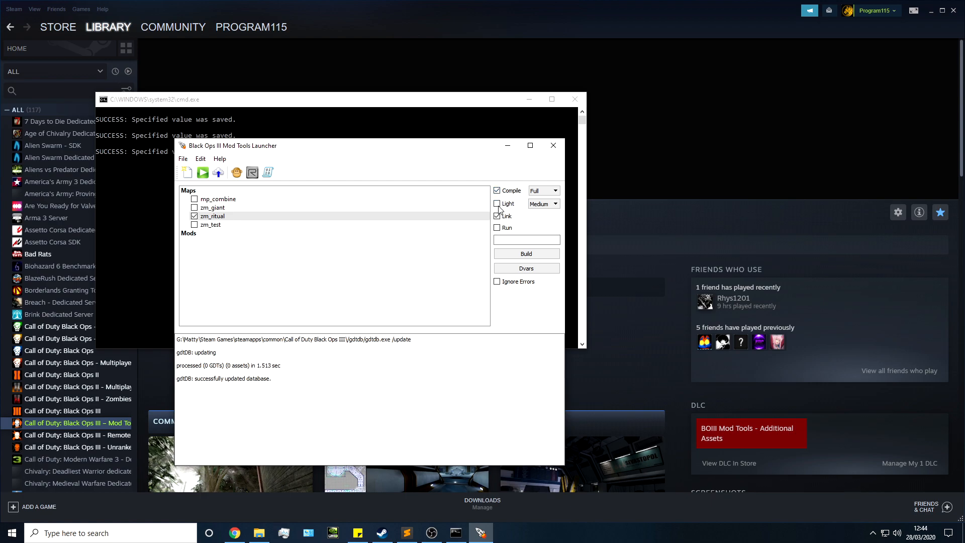
click(498, 214)
click(503, 193)
drag(272, 425, 202, 356)
click(204, 416)
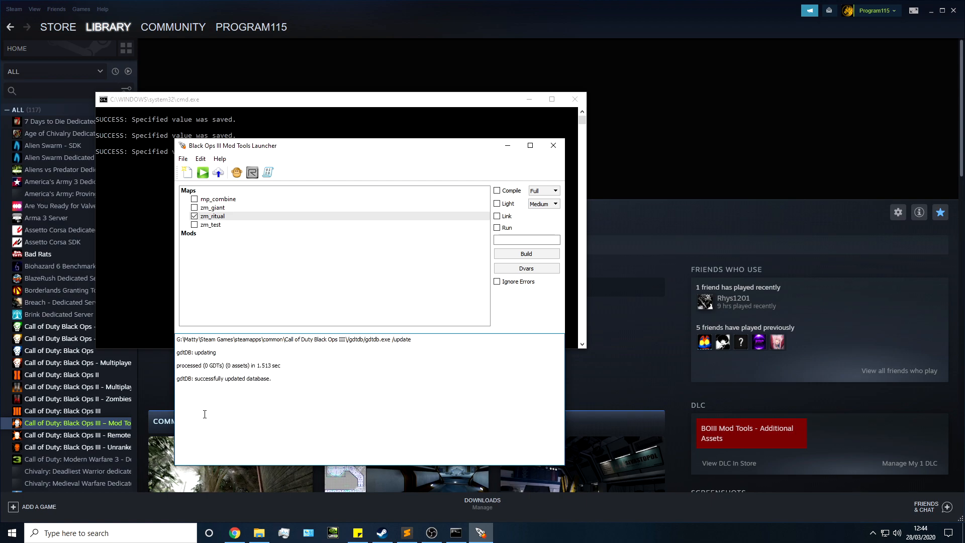